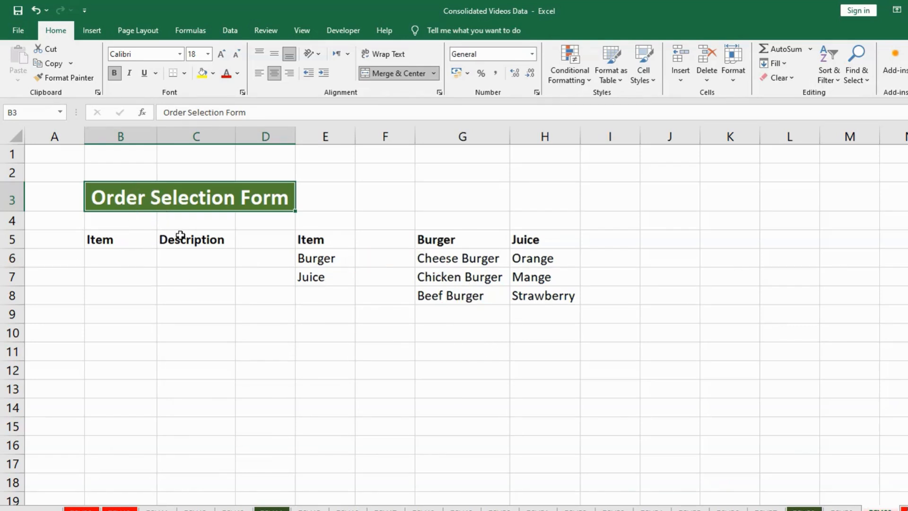
Step: Examine the order form's Item and Description columns and the source Item list beside them
click(119, 240)
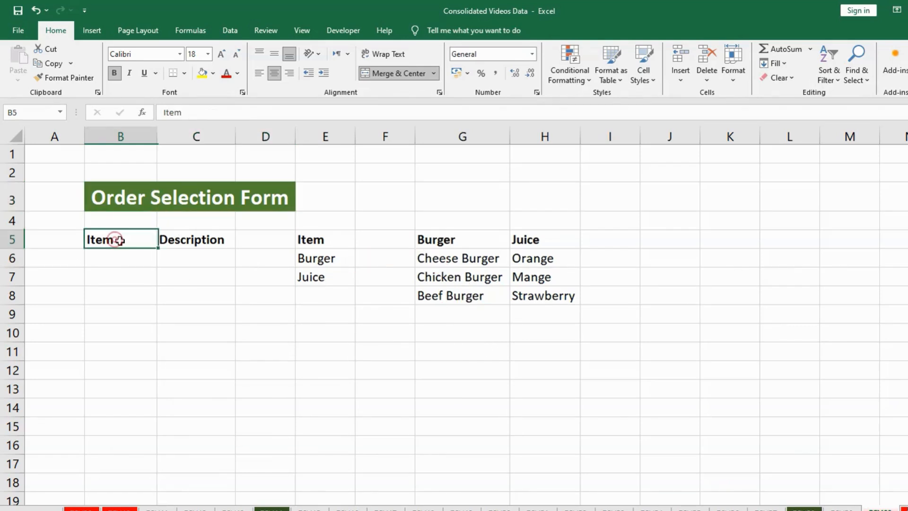
click(186, 240)
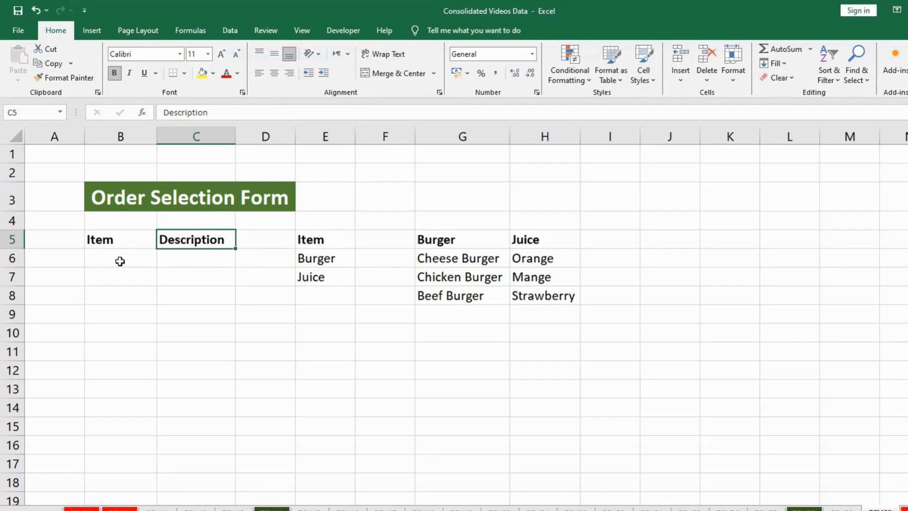
drag(119, 261, 90, 387)
drag(186, 260, 185, 360)
click(208, 259)
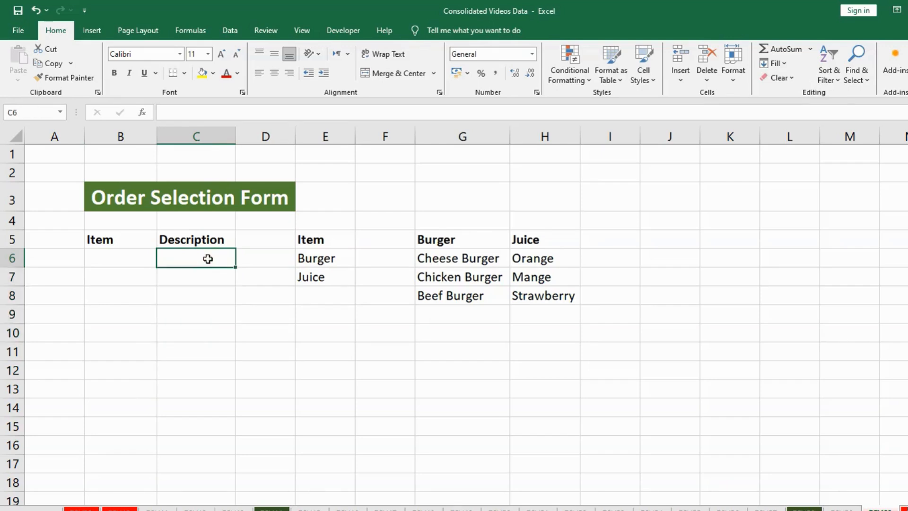
click(123, 259)
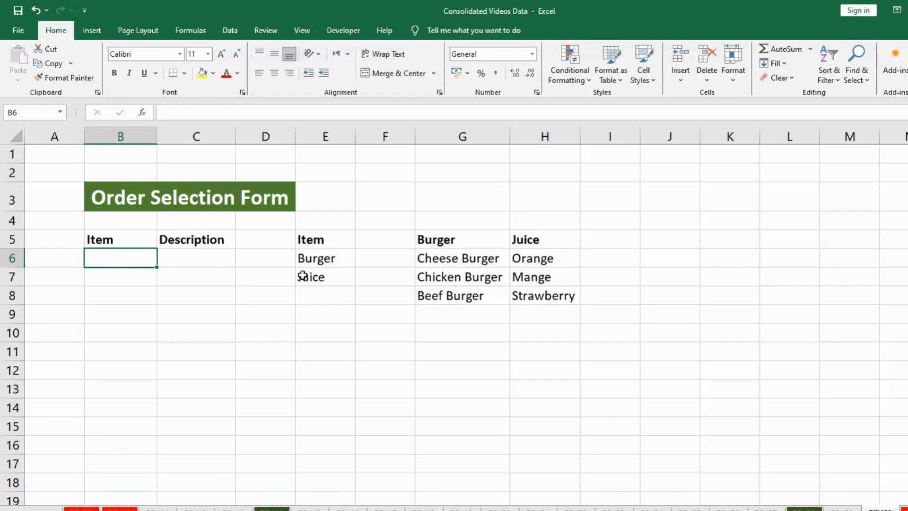
click(327, 259)
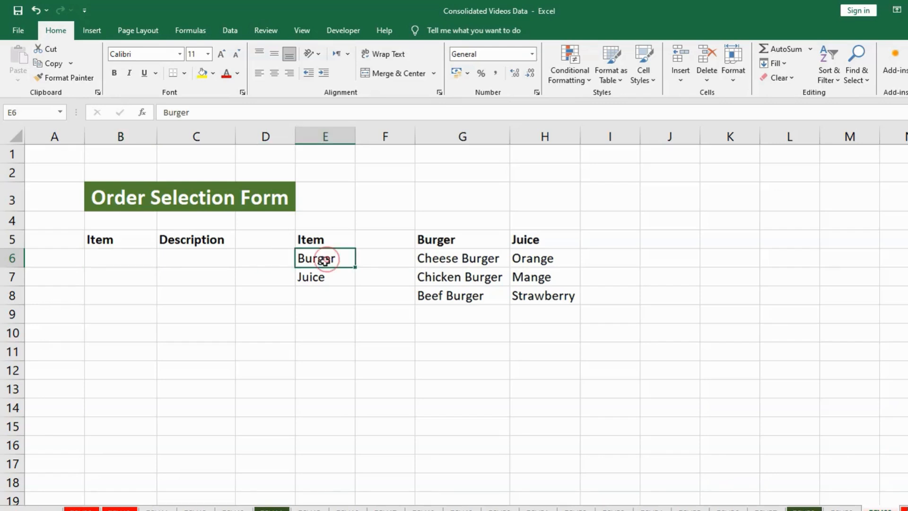
click(124, 262)
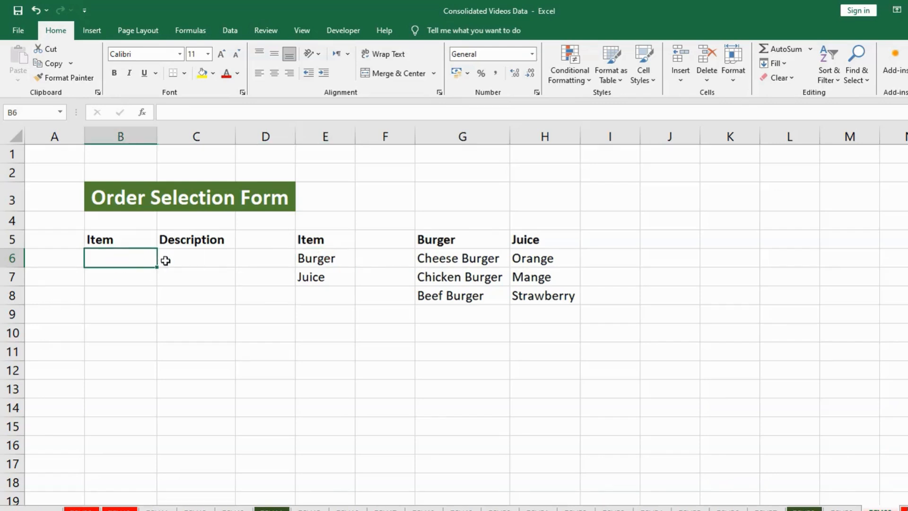
click(202, 261)
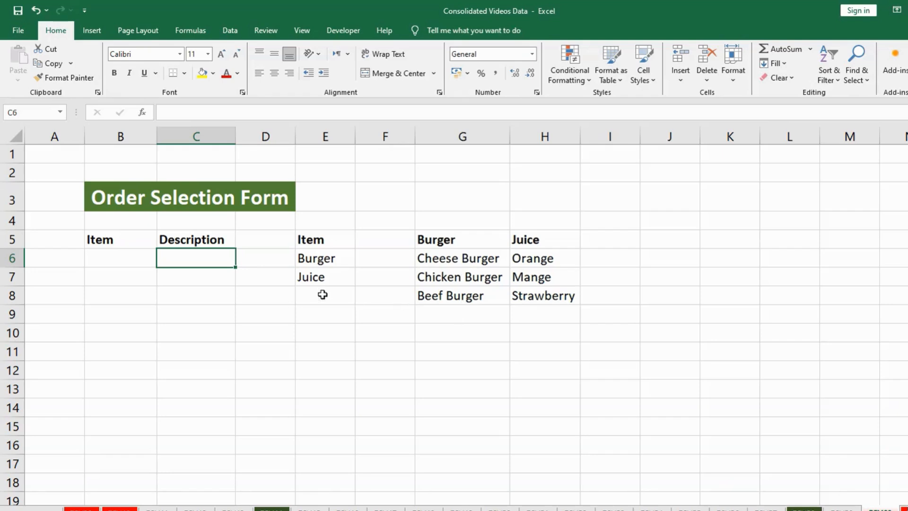
click(125, 264)
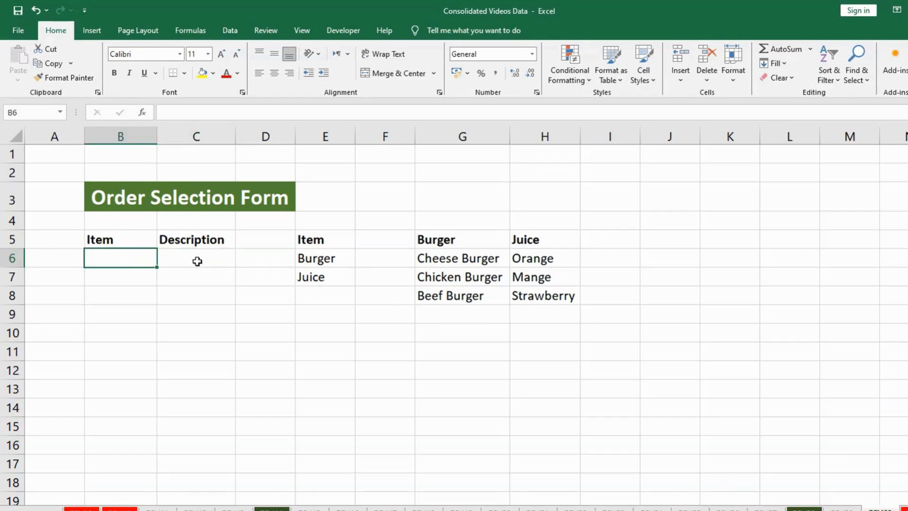
click(199, 261)
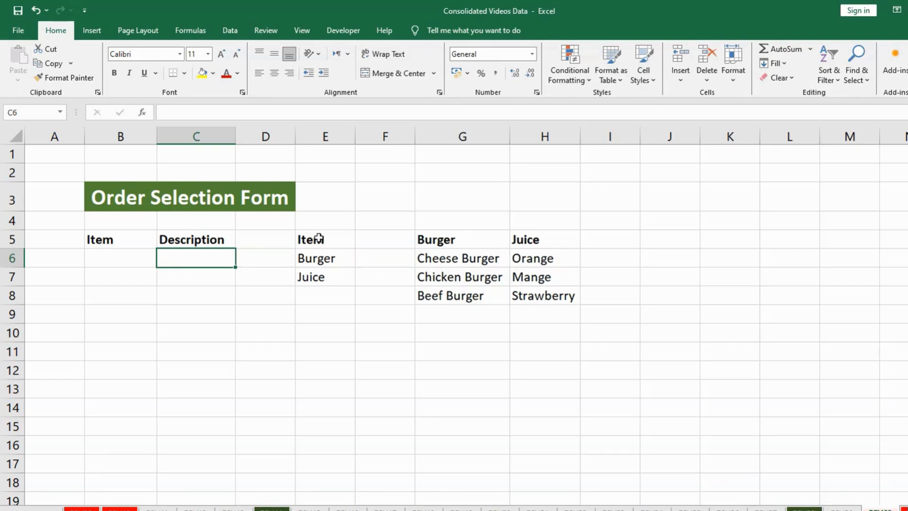
Step: Create a named range from the Item list in E5:E7, taking its name from the top row
drag(324, 239, 330, 270)
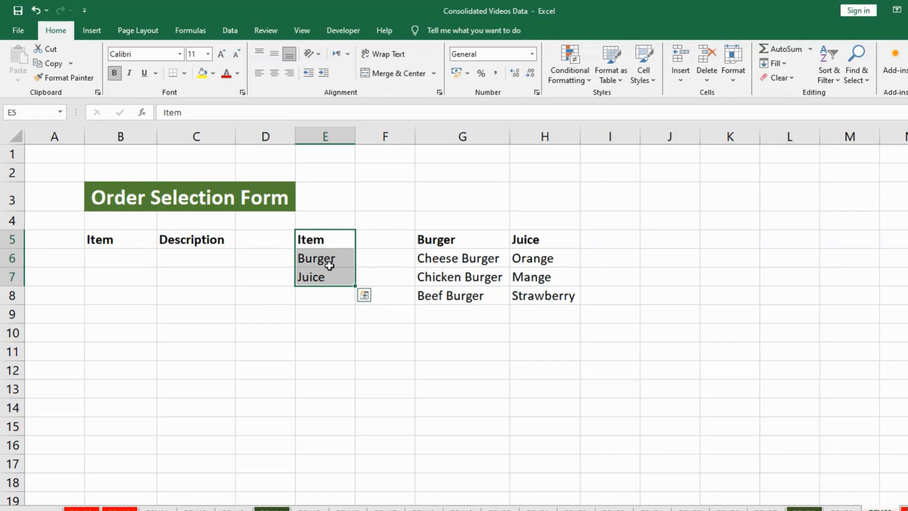
click(192, 31)
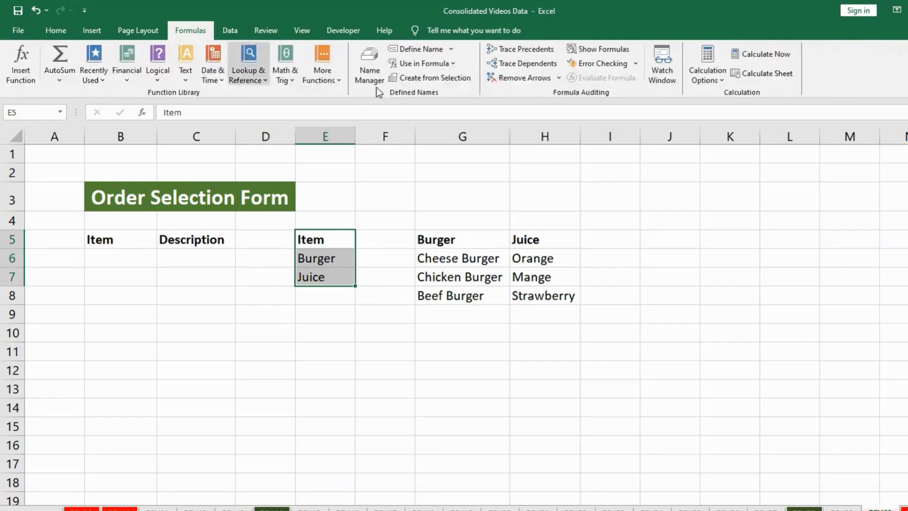
click(430, 78)
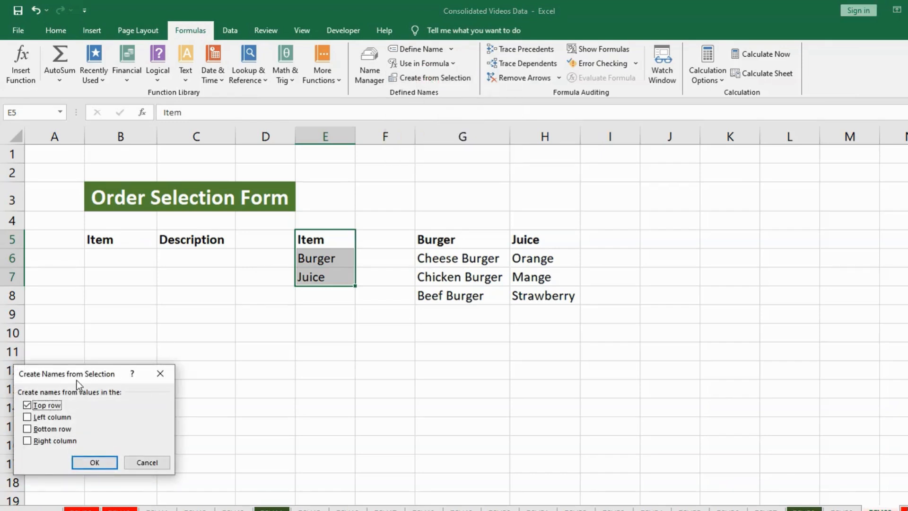
drag(78, 372, 336, 192)
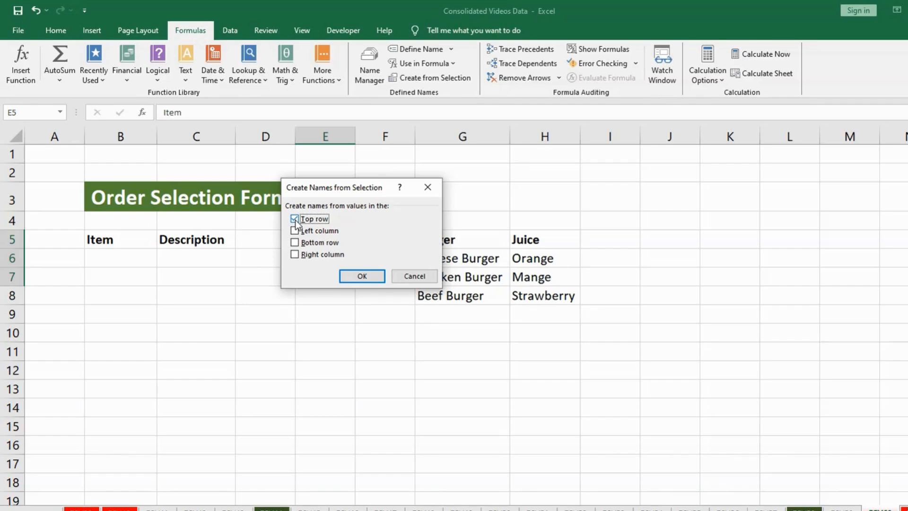
click(356, 278)
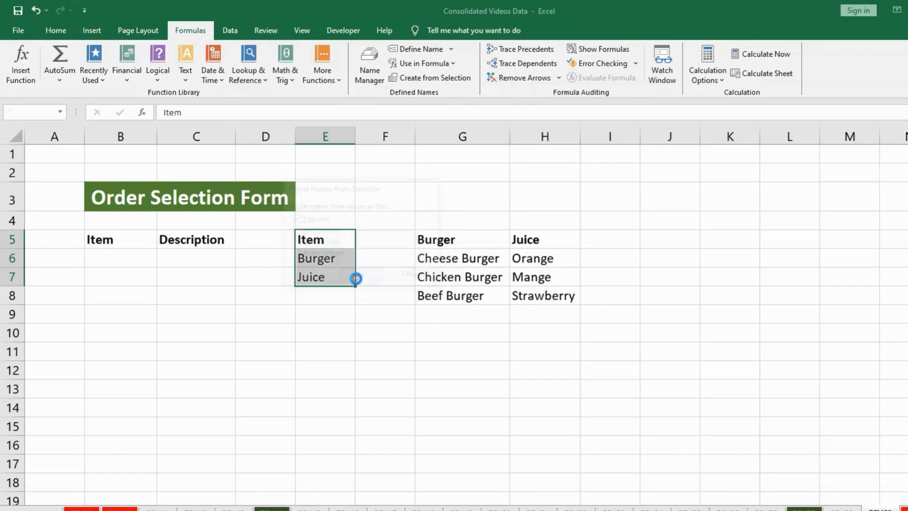
key(Return)
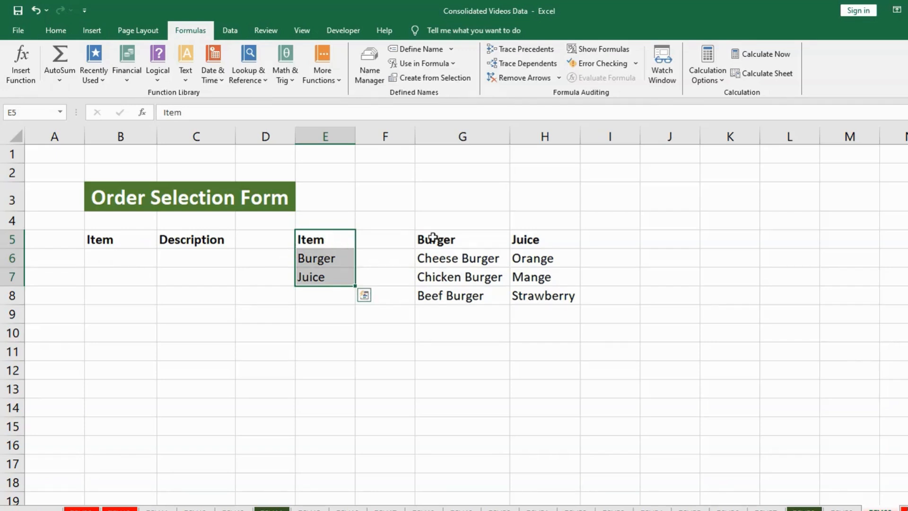
Step: Create named ranges for the Burger and Juice lists in G5:H8 from the top row only, and review the workbook's defined names
drag(434, 237, 540, 307)
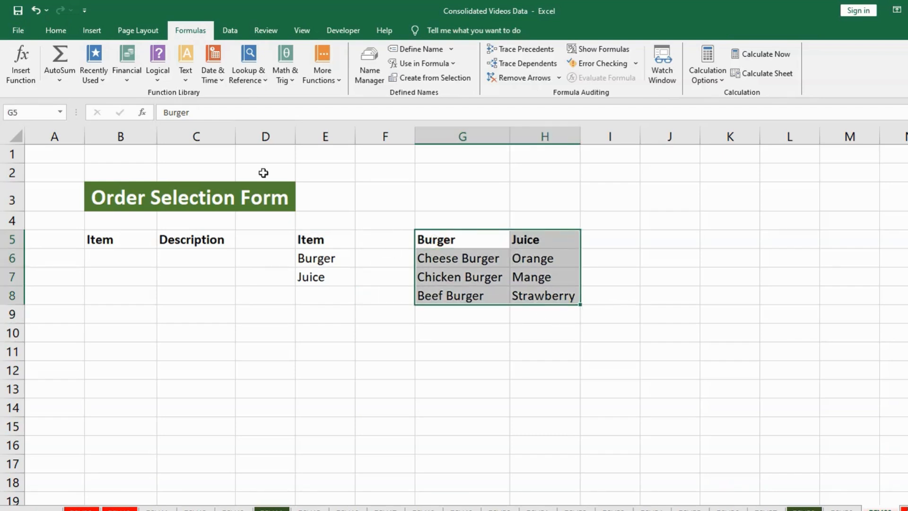
click(420, 81)
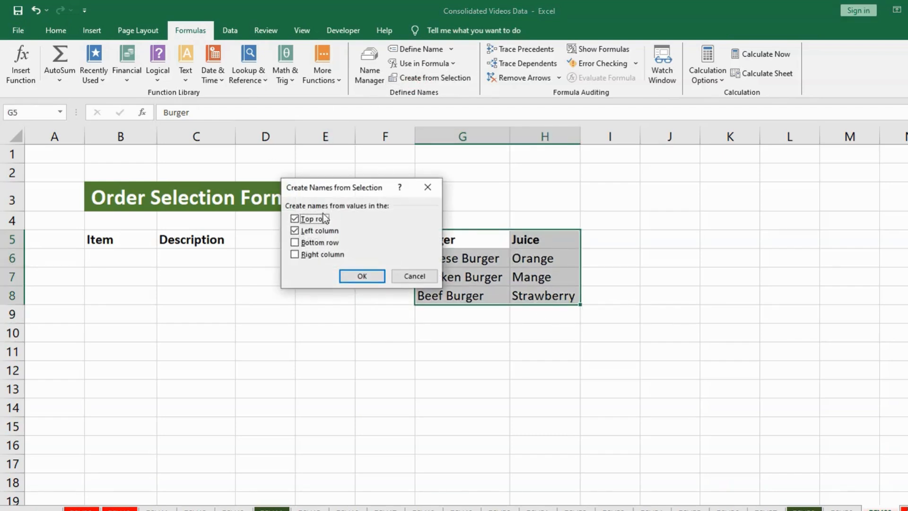
click(294, 230)
click(362, 275)
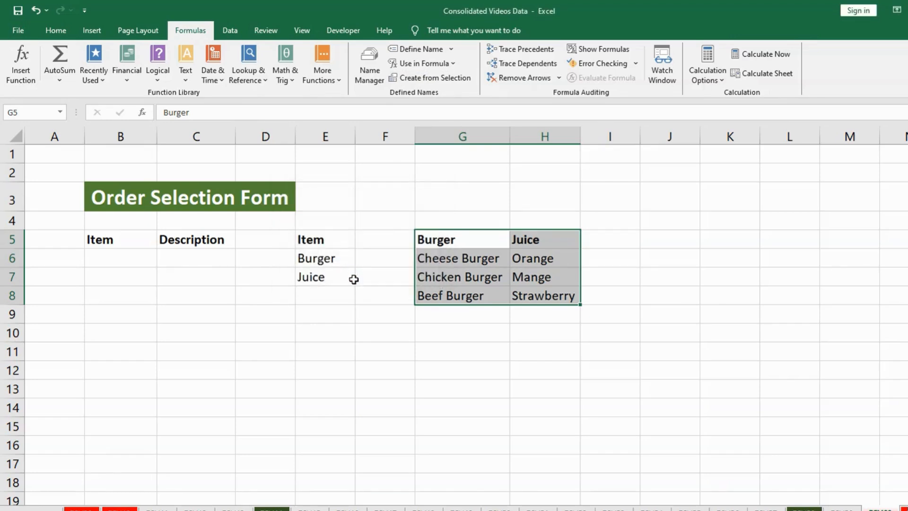
click(368, 251)
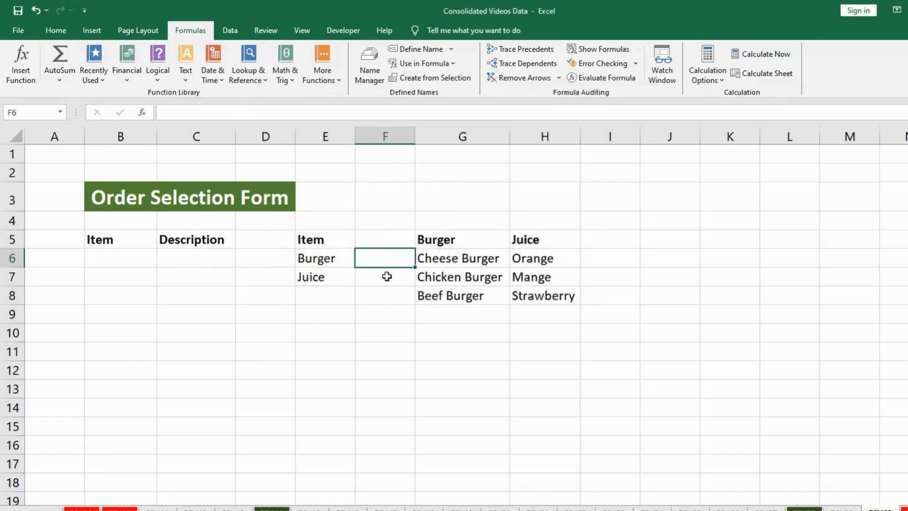
click(369, 76)
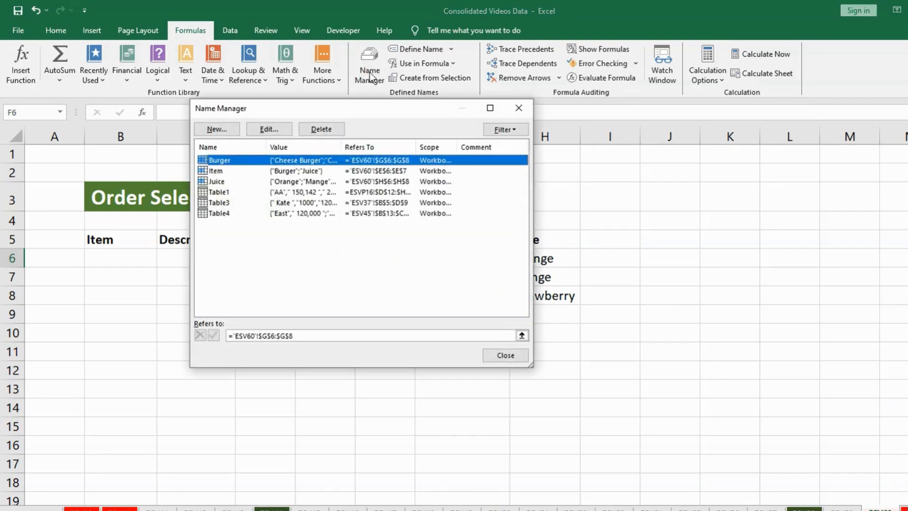
click(226, 172)
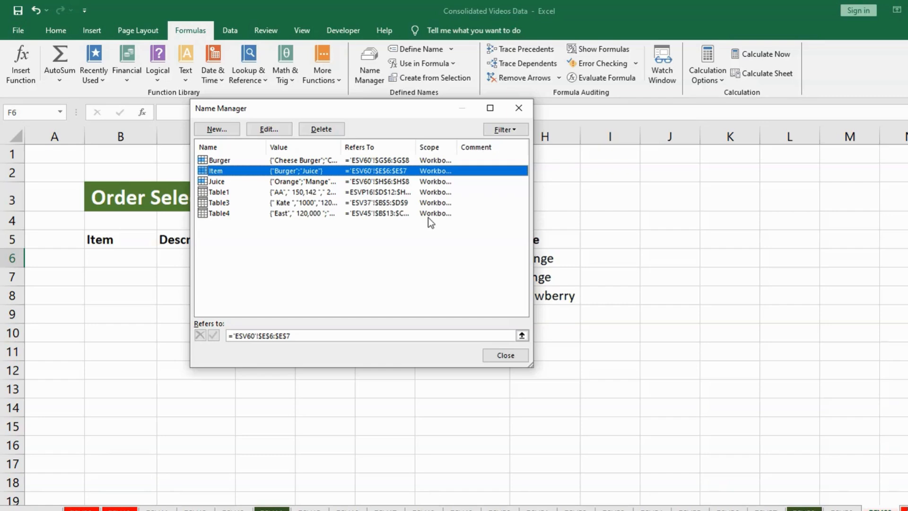
click(518, 107)
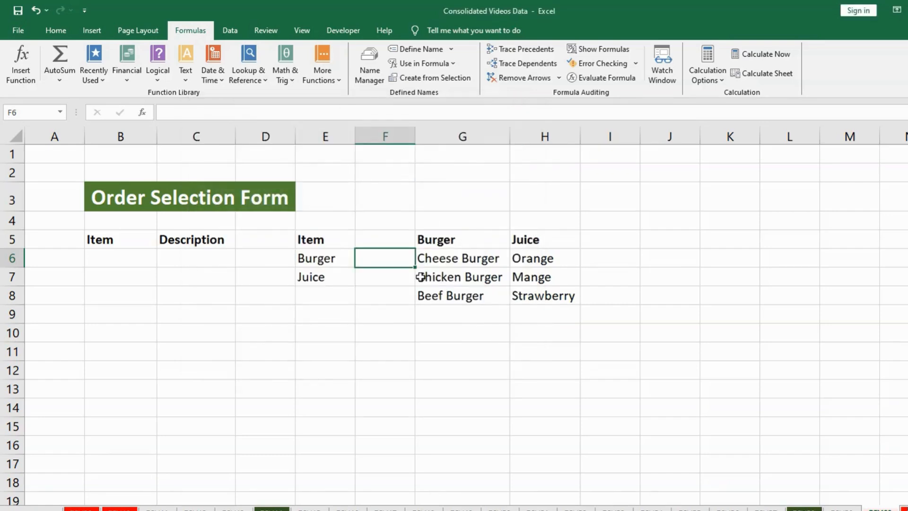
Step: Apply List data validation to the form's Item cells B6:B17, using the named range =Item as the source
click(120, 259)
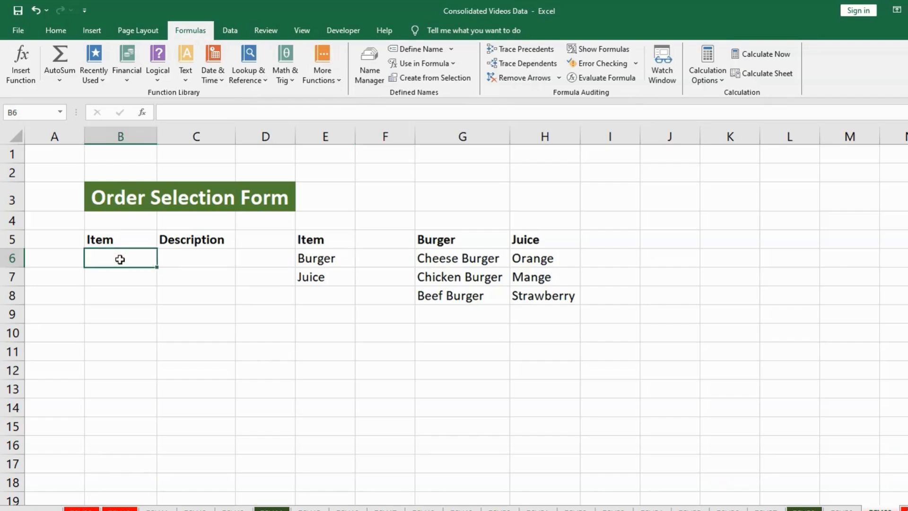
drag(122, 258, 129, 469)
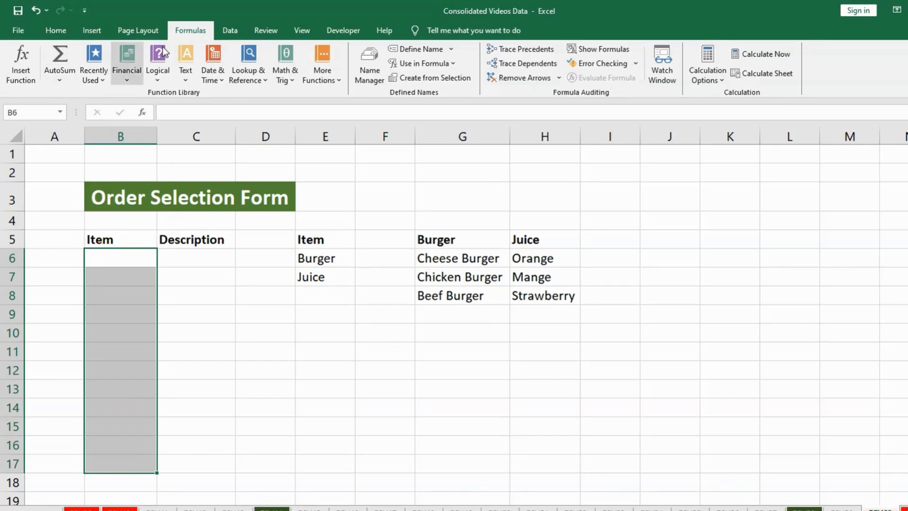
click(230, 30)
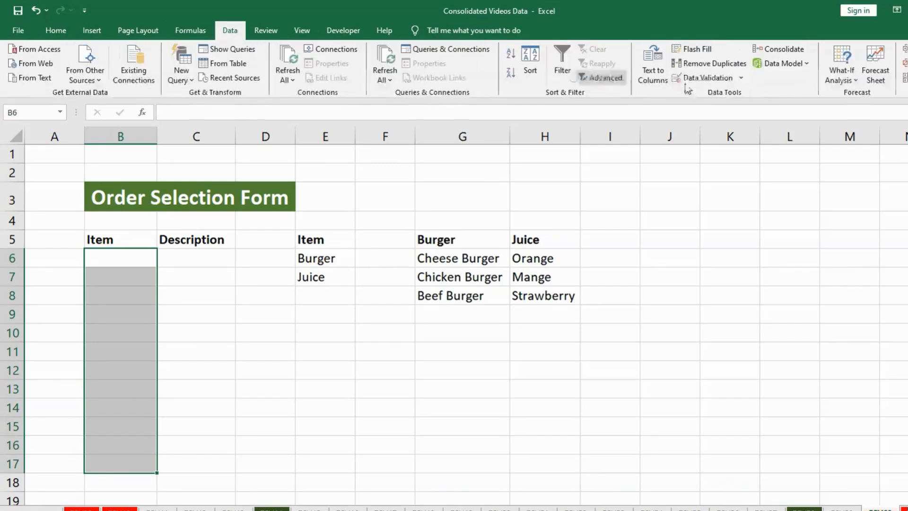
click(708, 78)
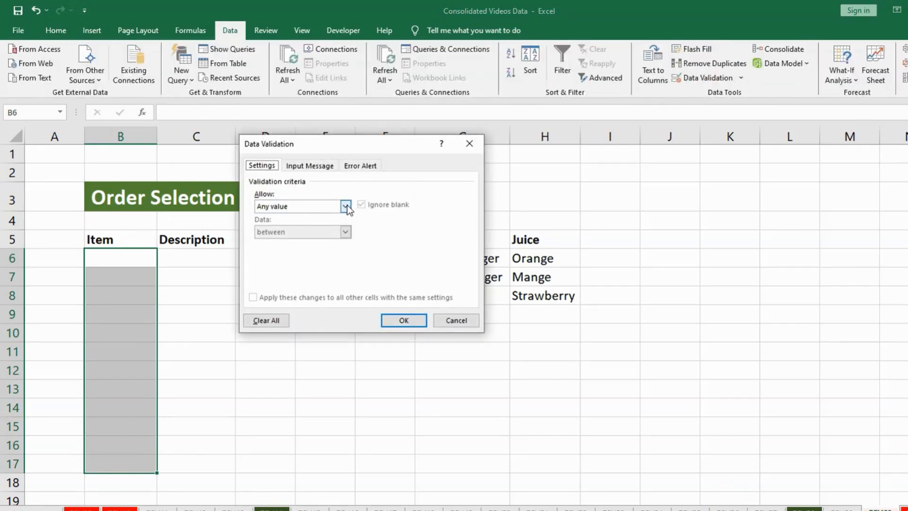
click(347, 205)
click(275, 242)
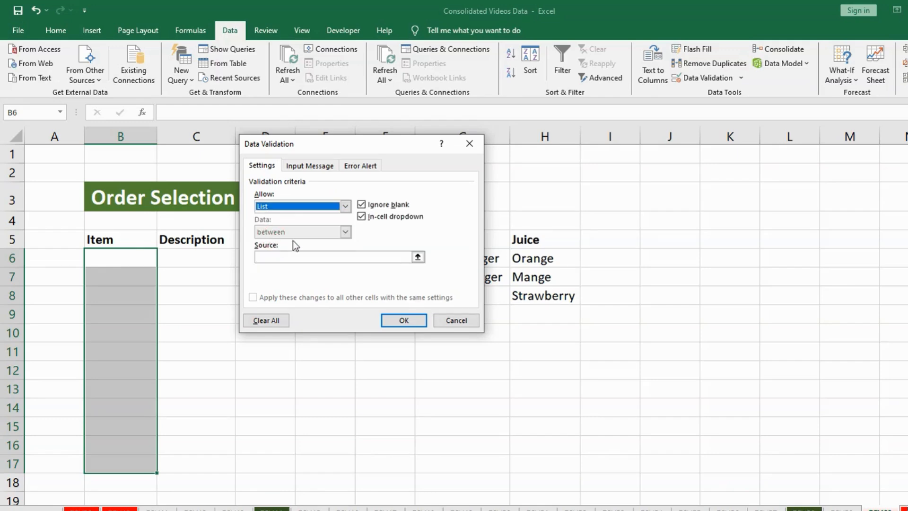
click(418, 257)
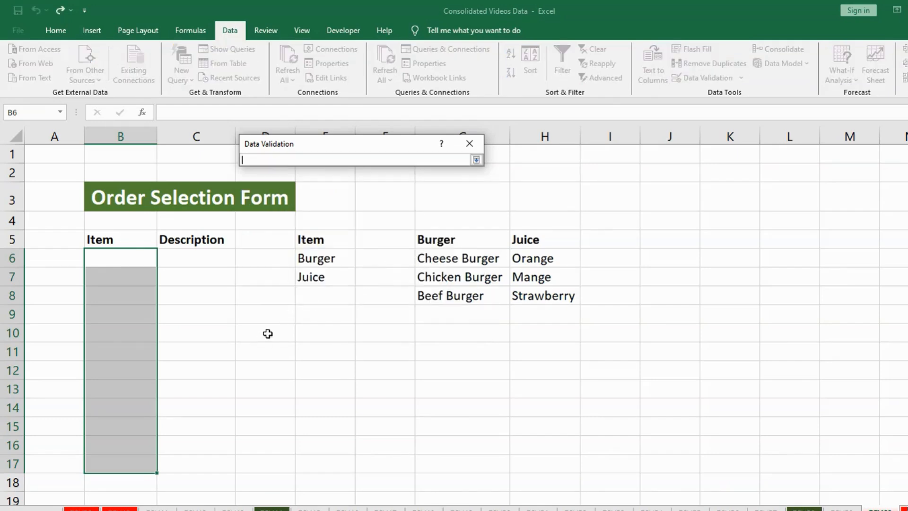
drag(325, 258, 325, 279)
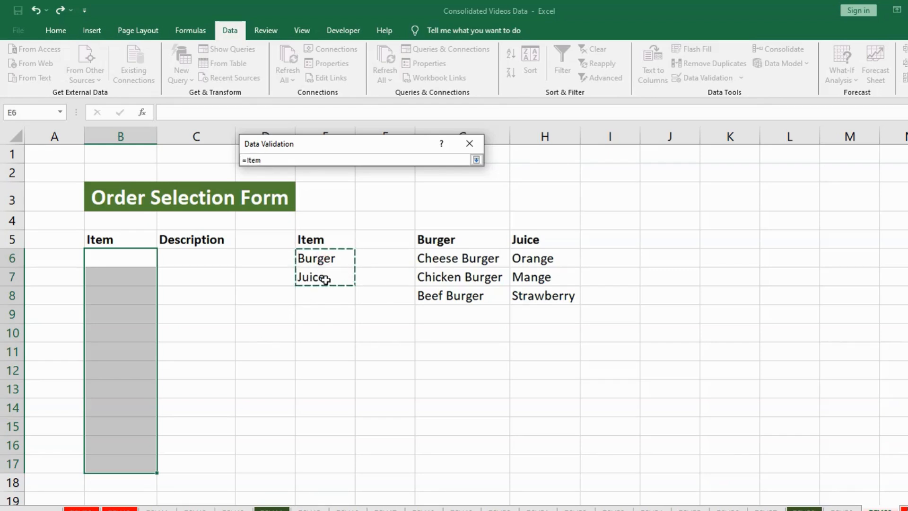
key(Return)
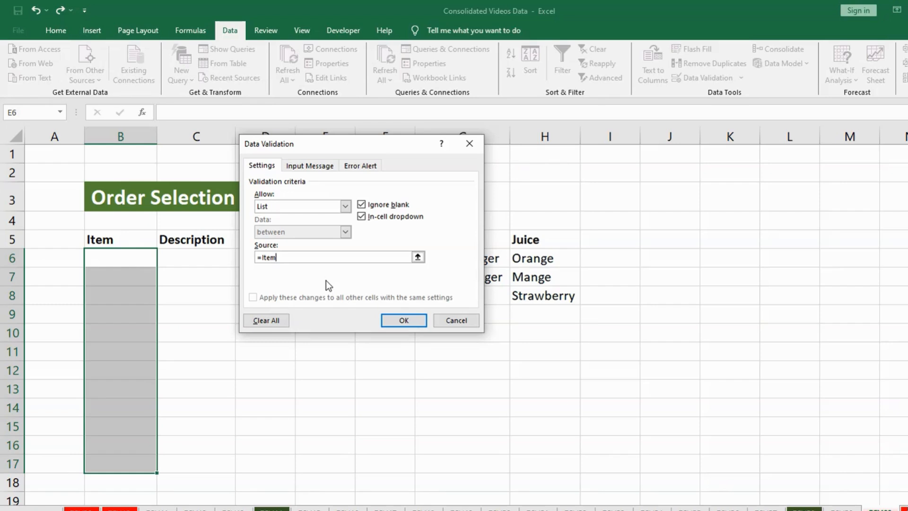
click(410, 323)
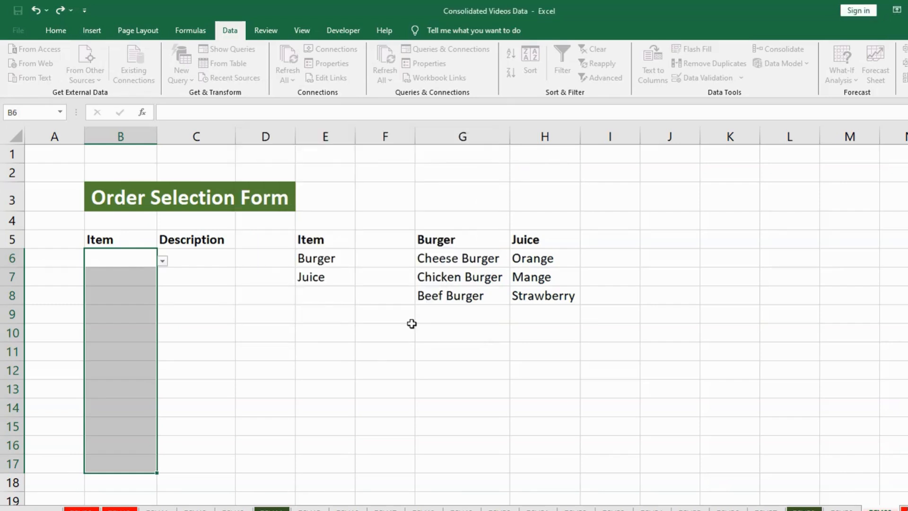
Step: Check the dropdown choices in the form's first Item cell, B6, without picking one
click(163, 260)
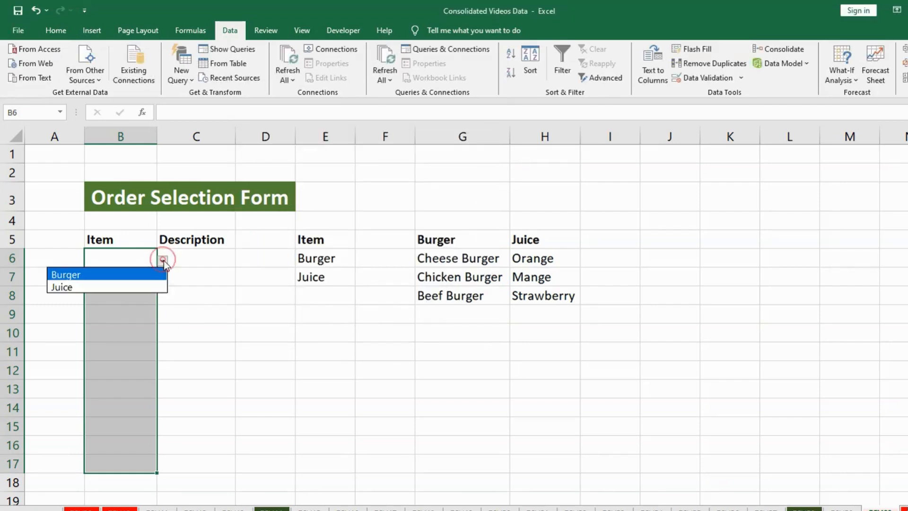
click(124, 313)
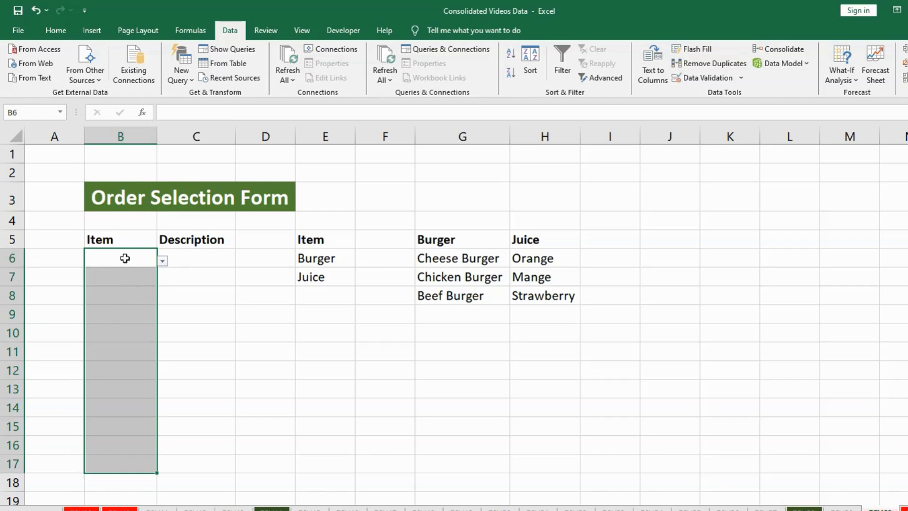
click(193, 263)
click(118, 258)
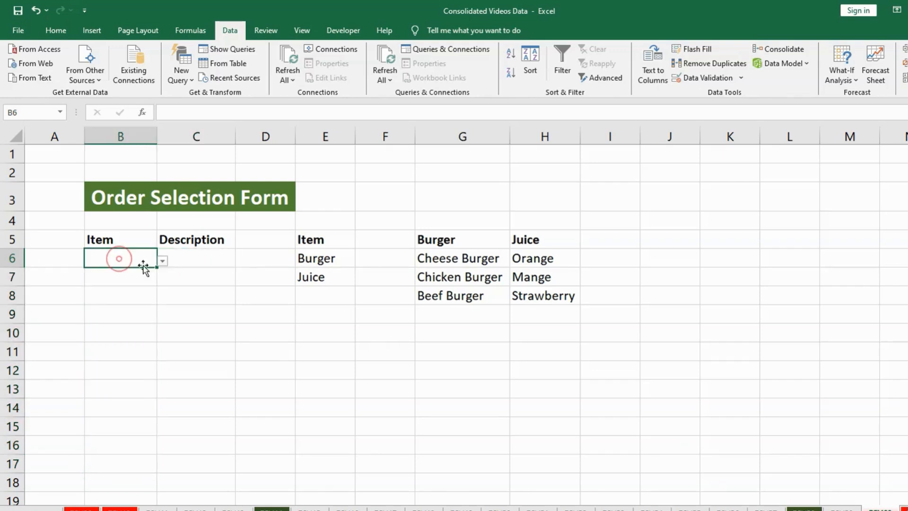
click(191, 264)
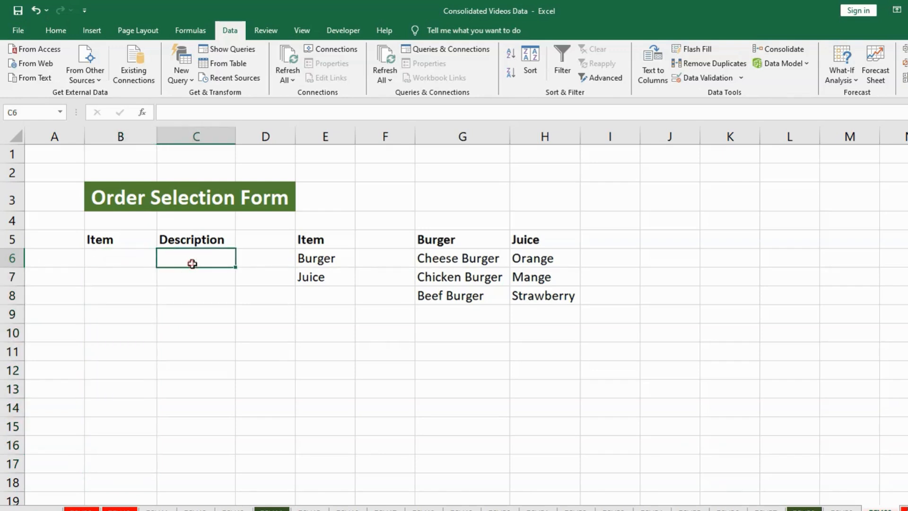
Step: Apply List data validation to the form's Description cells C6:C18, using =indirect(B6) as the source
click(110, 261)
click(215, 254)
drag(208, 260, 237, 399)
scroll(239, 393, up, 2)
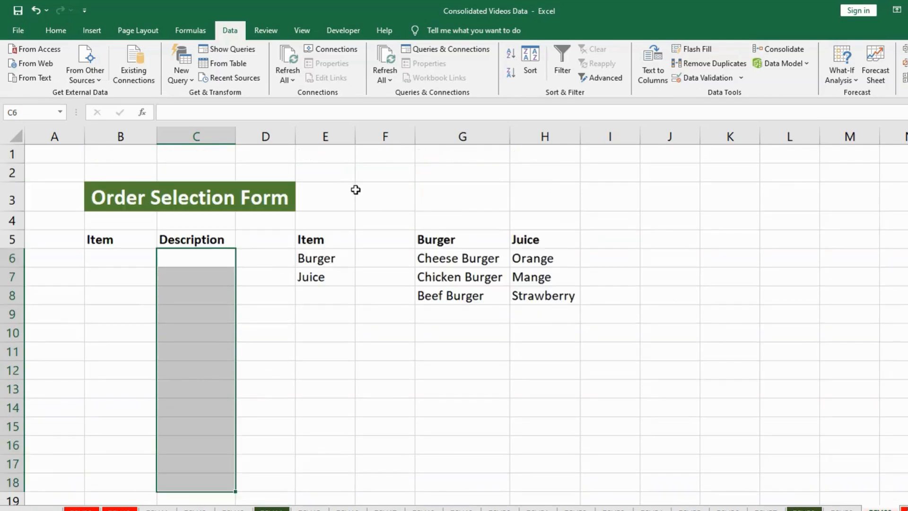
click(705, 79)
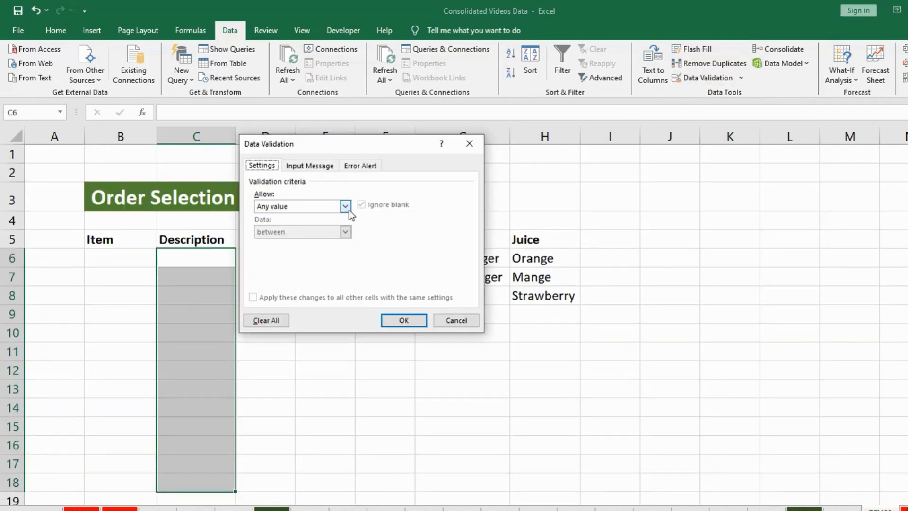
click(348, 209)
click(278, 242)
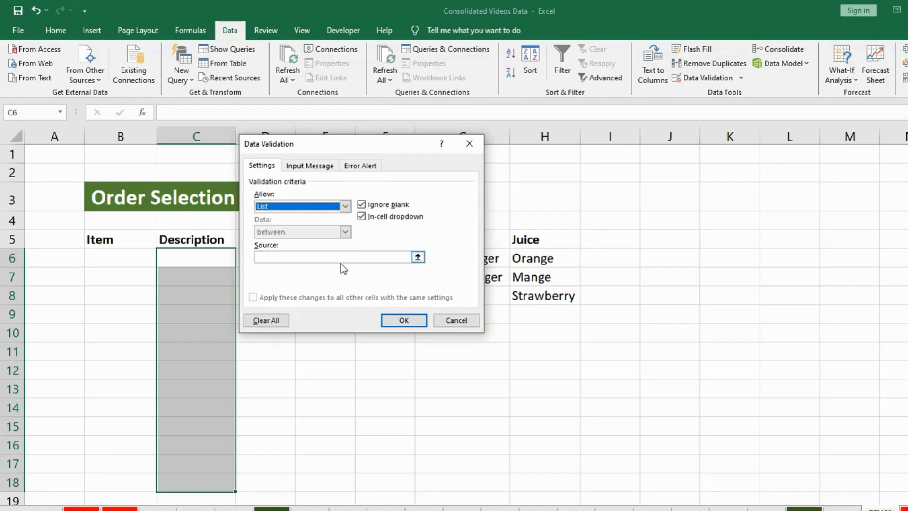
click(288, 258)
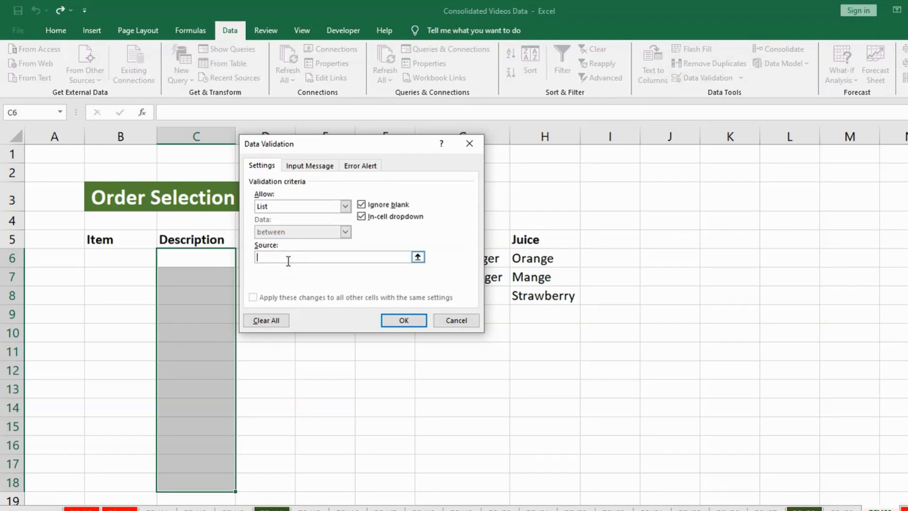
text(=indirect()
text(B6))
key(Return)
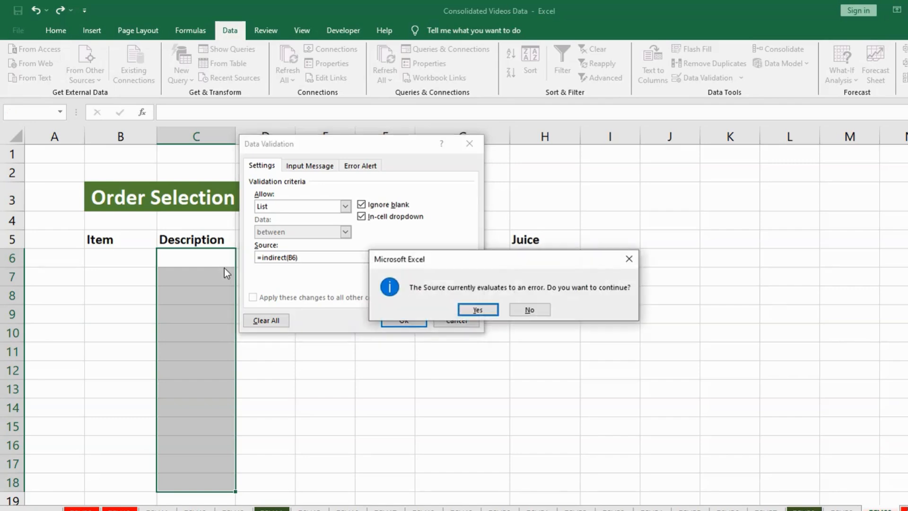
key(Return)
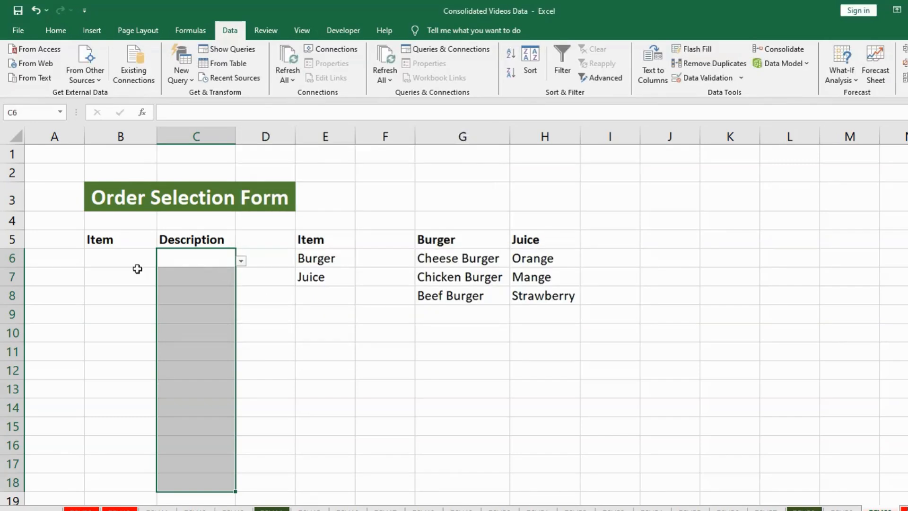
Step: Choose Burger in the form's Item cell B6 and check the dropdown choices in C6 without picking one
click(205, 264)
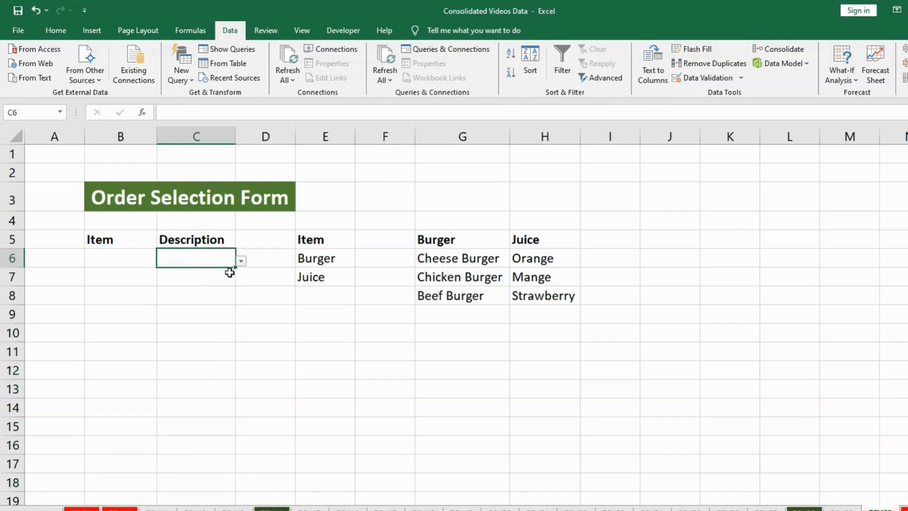
click(133, 264)
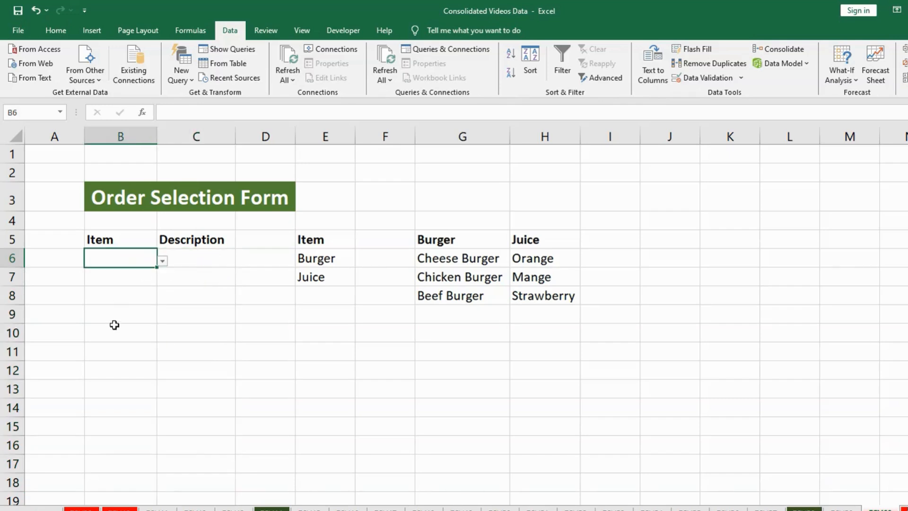
click(163, 262)
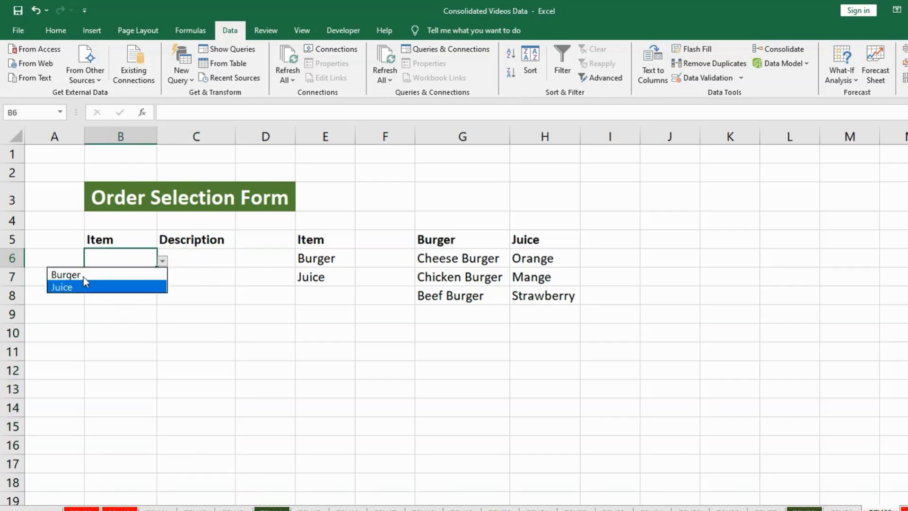
click(83, 276)
click(193, 260)
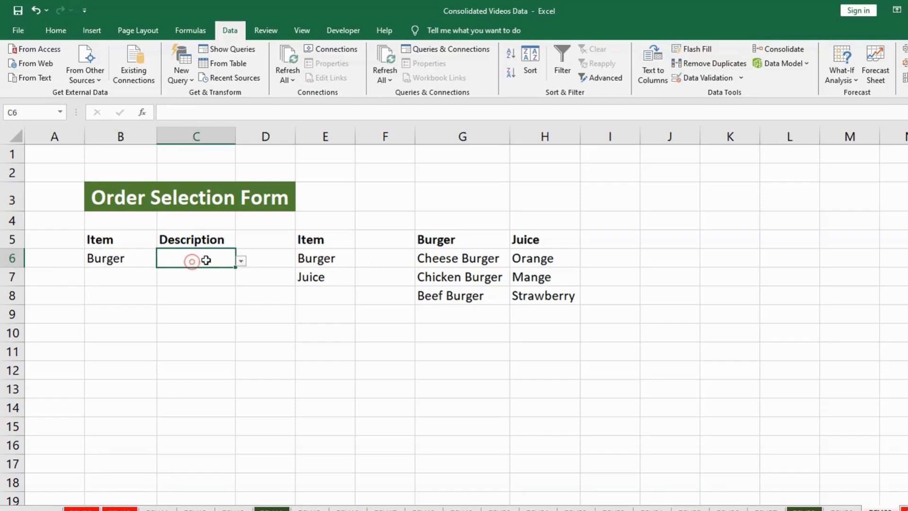
click(243, 262)
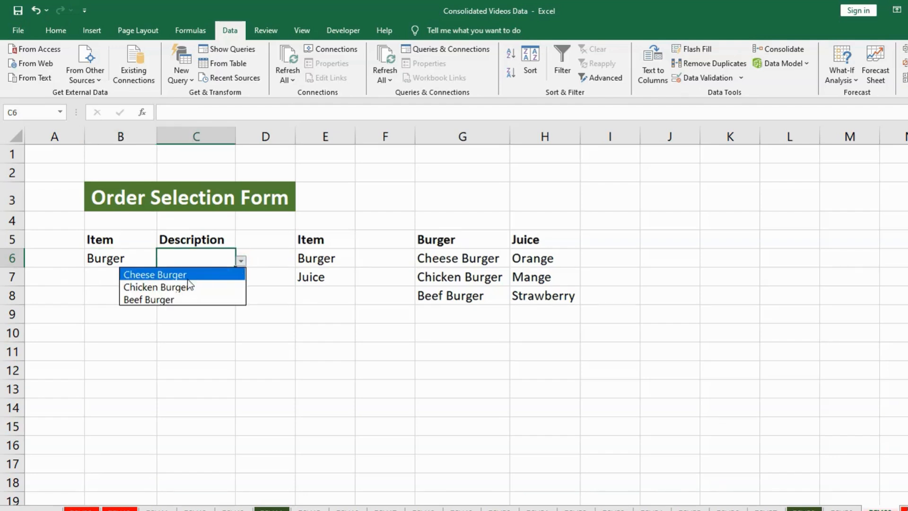
click(132, 321)
Step: Choose Juice in the form's Item cell B8 and check the dropdown choices in C8 without picking one
click(105, 294)
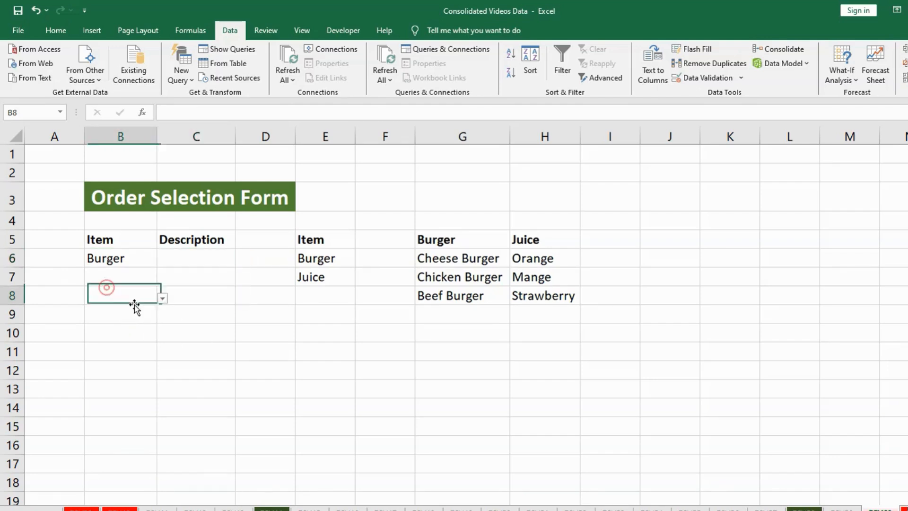
click(162, 299)
click(102, 322)
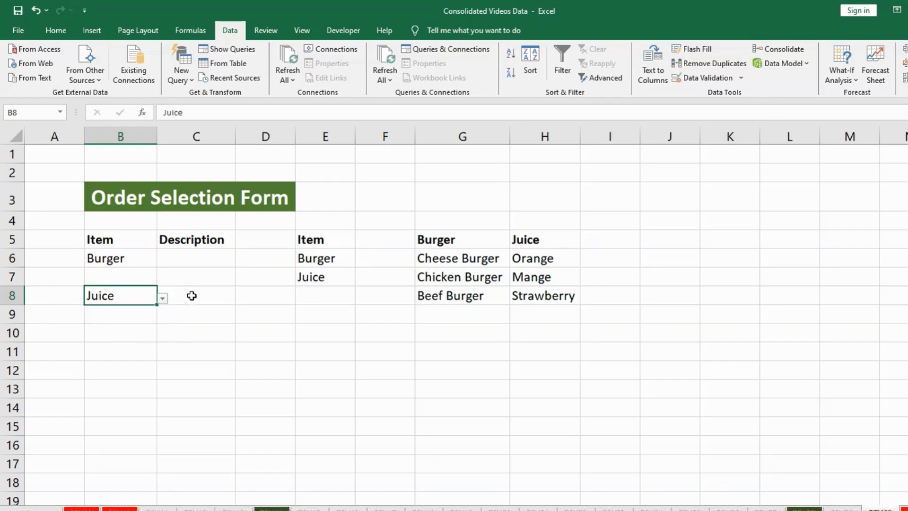
click(191, 295)
click(242, 298)
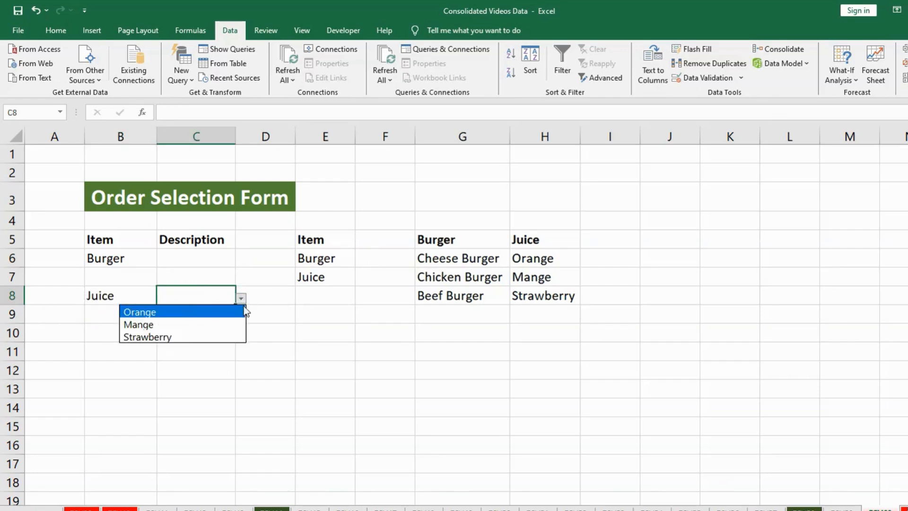
click(192, 262)
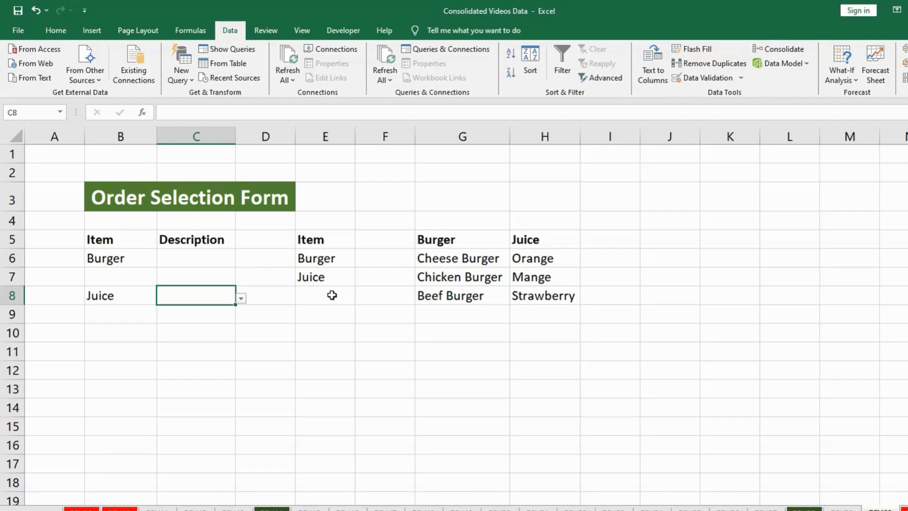
Step: Compare the Item list entries in E6:E7 with the headers of the description lists in G5:H5
click(319, 259)
click(330, 279)
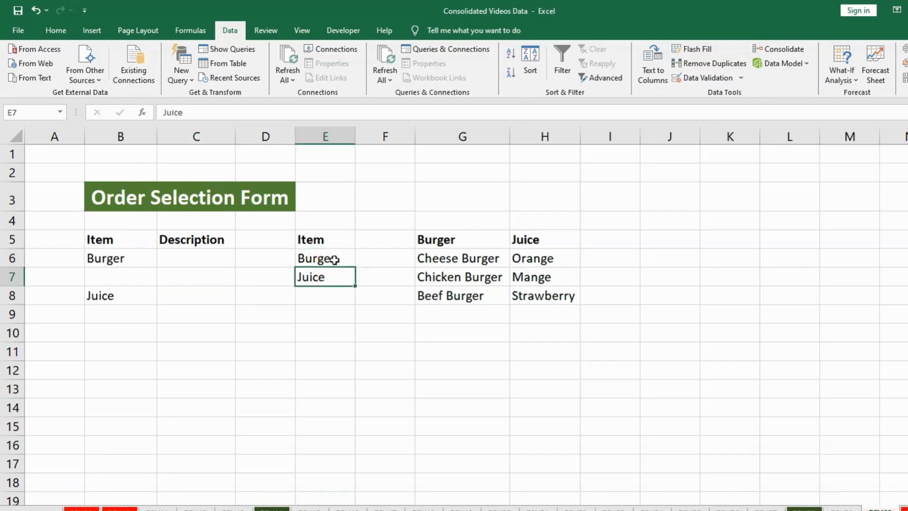
click(334, 260)
click(335, 278)
click(442, 244)
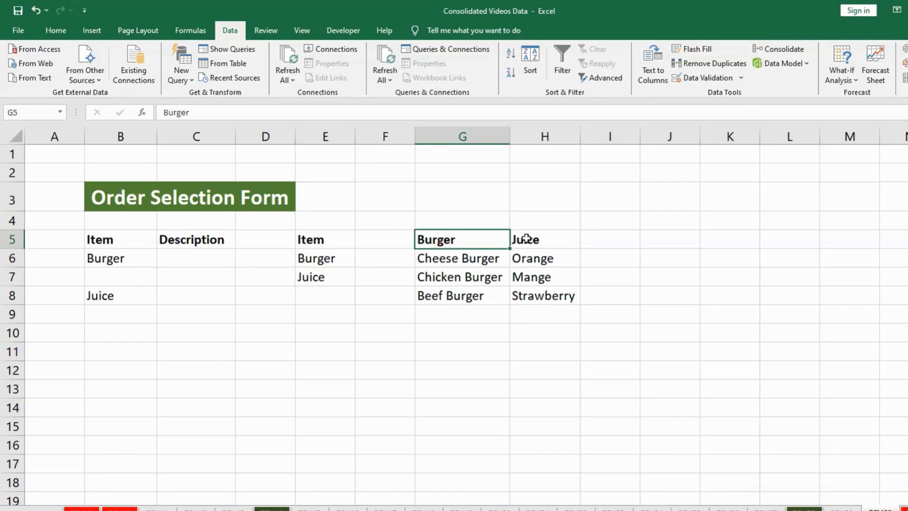
click(542, 240)
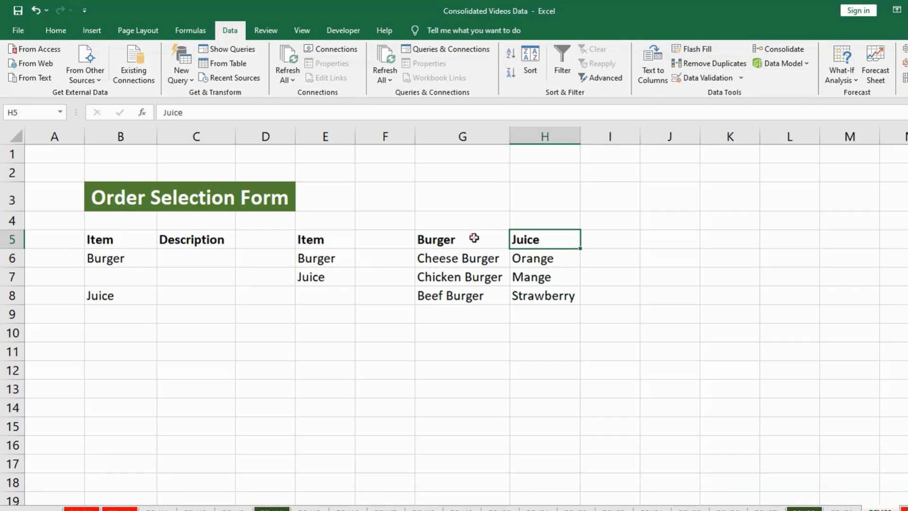
drag(474, 238, 530, 314)
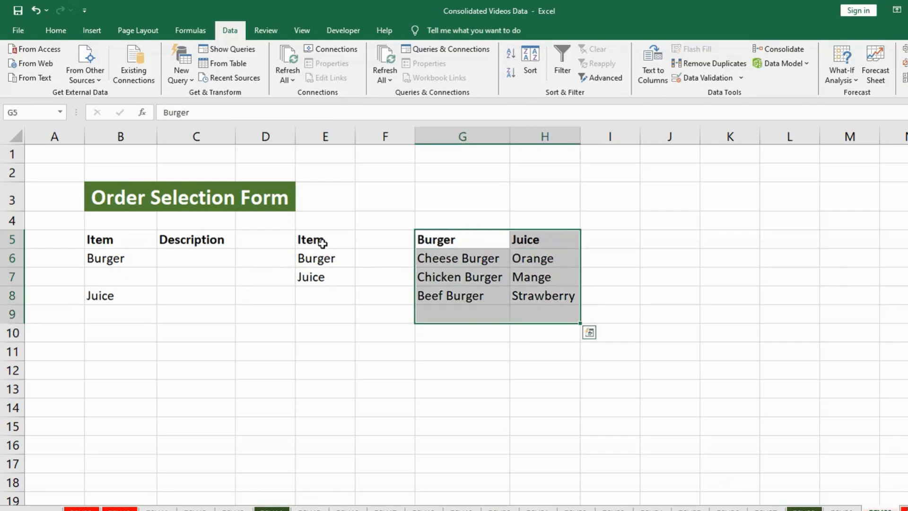
drag(322, 243, 319, 295)
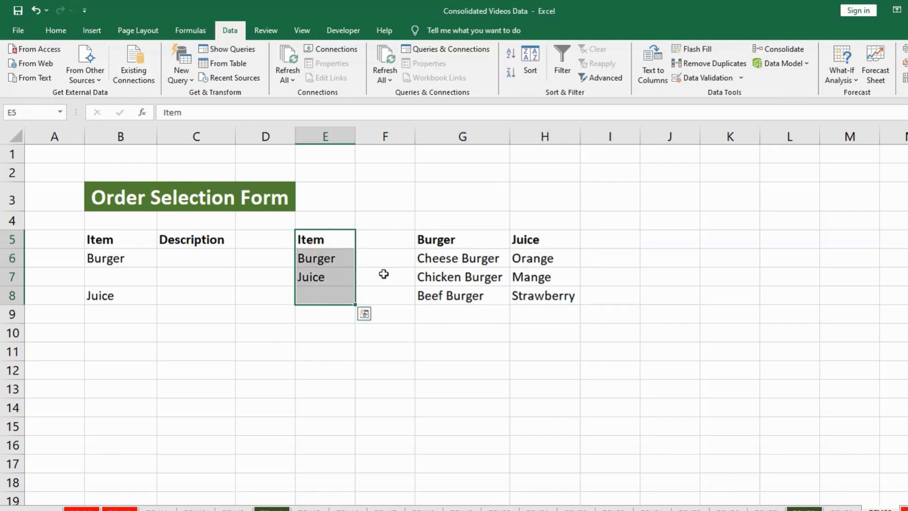
click(330, 259)
click(327, 278)
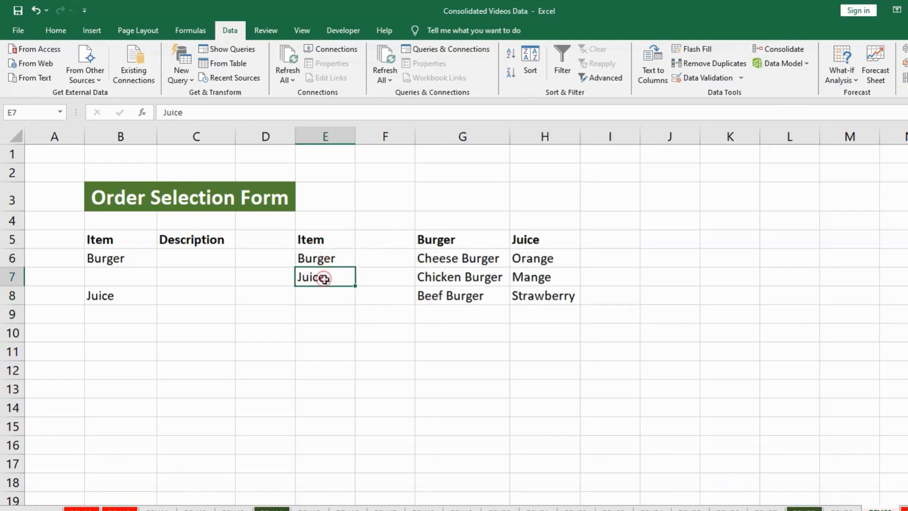
click(444, 241)
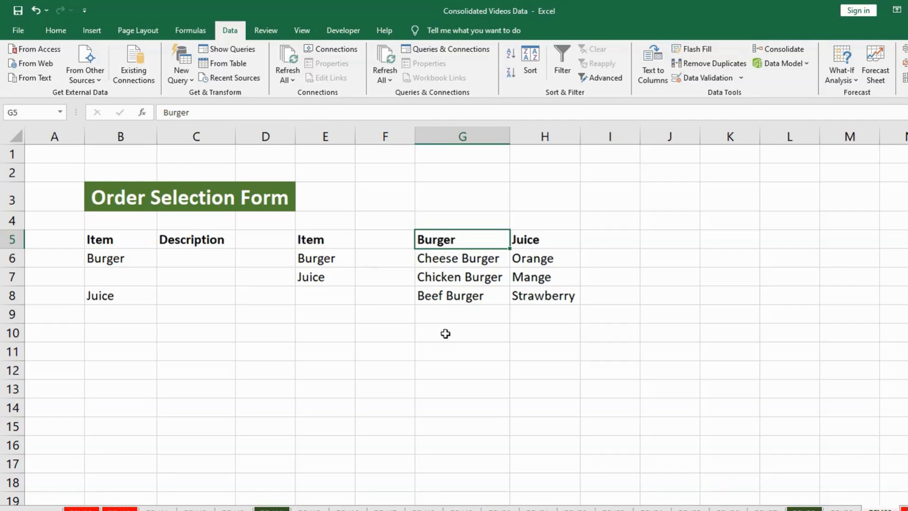
Step: Add Apple to the end of the Juice list in H9
click(553, 314)
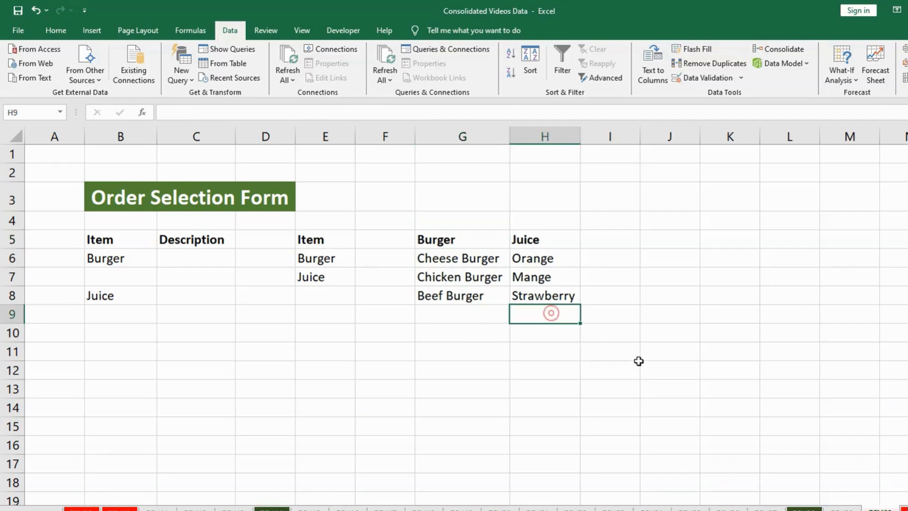
text(aPPLE)
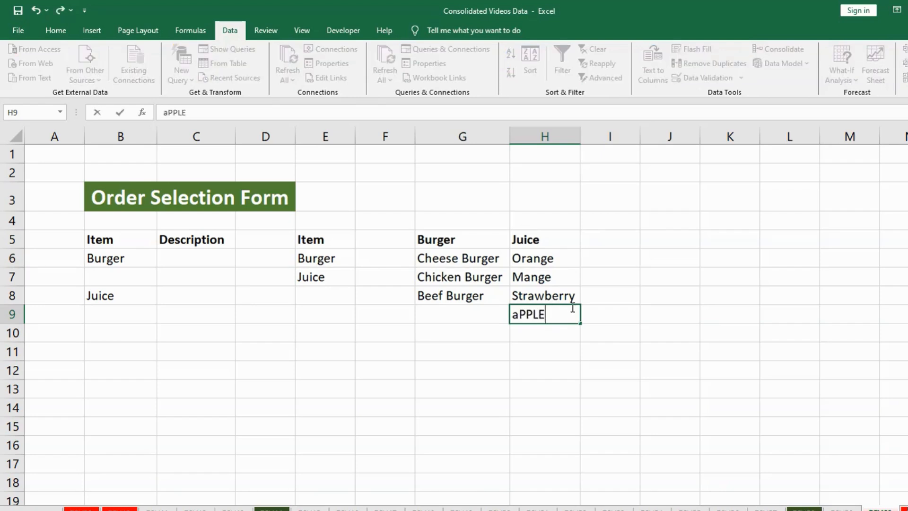
key(shift+Home)
key(Return)
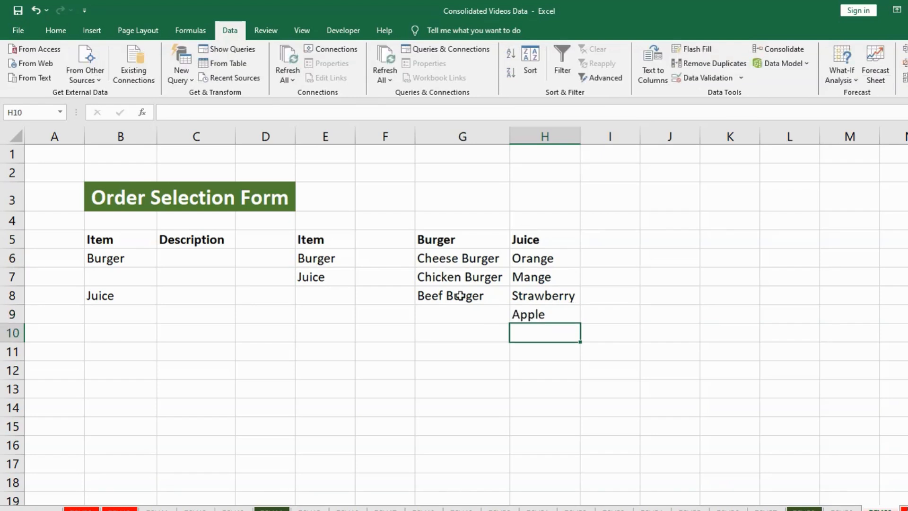
drag(444, 243, 544, 315)
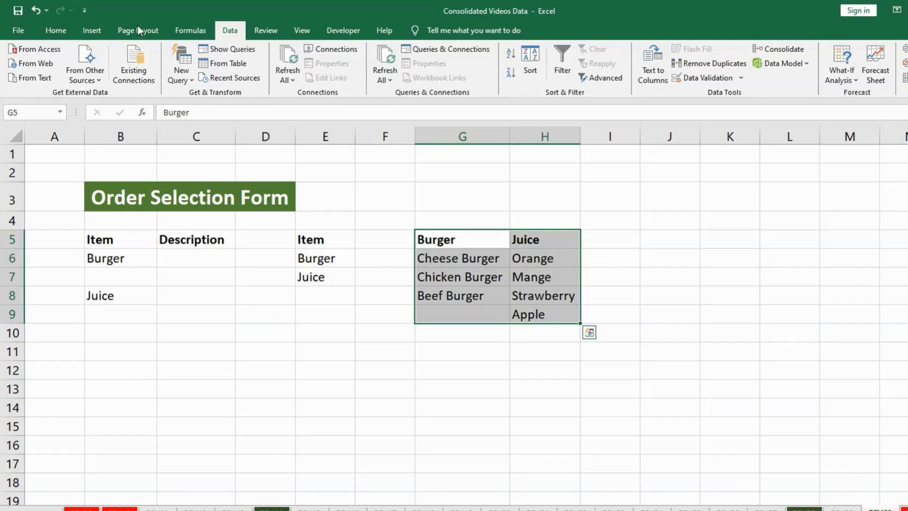
click(190, 30)
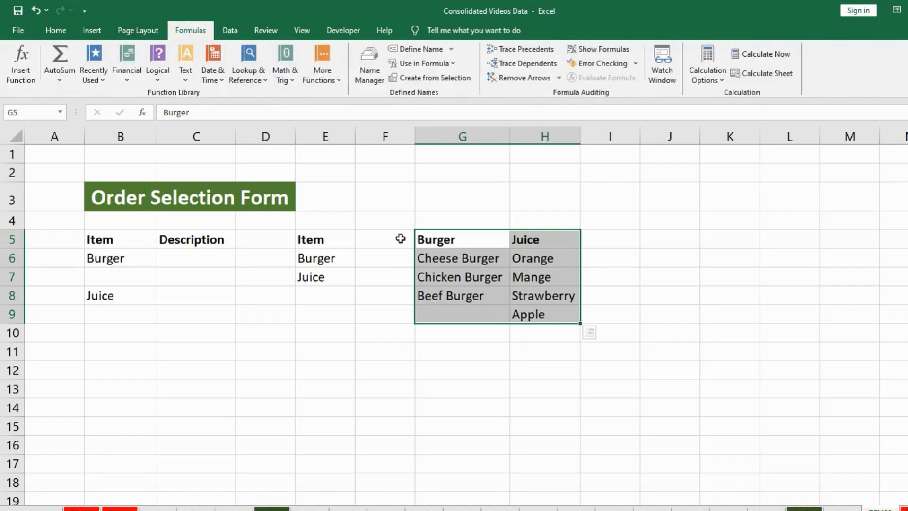
click(448, 342)
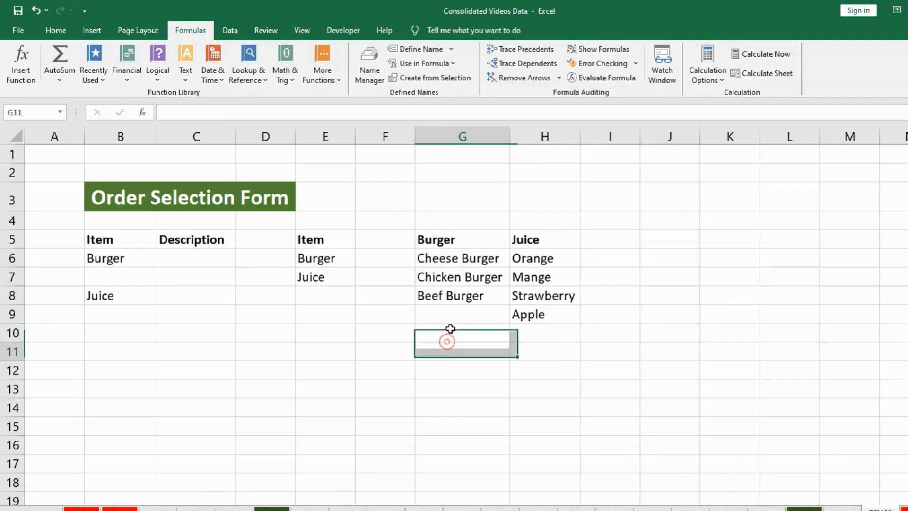
drag(455, 240, 461, 283)
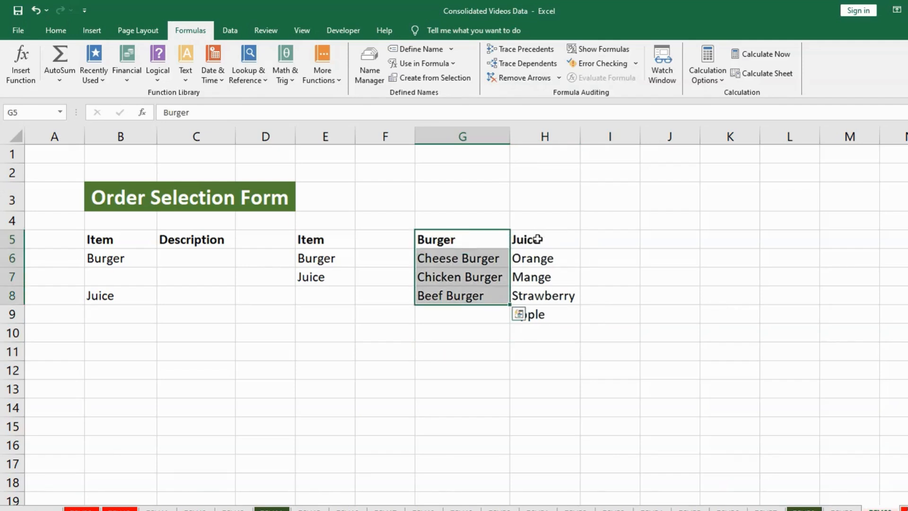
drag(531, 238, 552, 318)
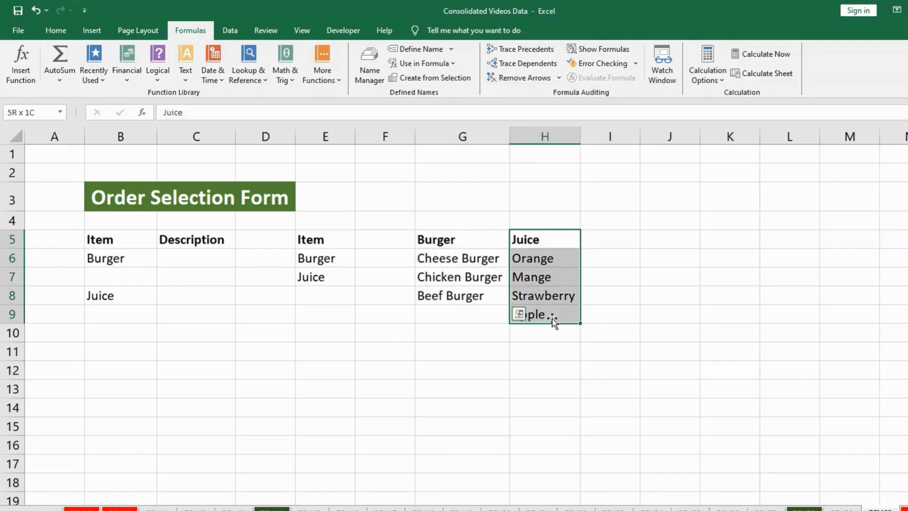
click(467, 225)
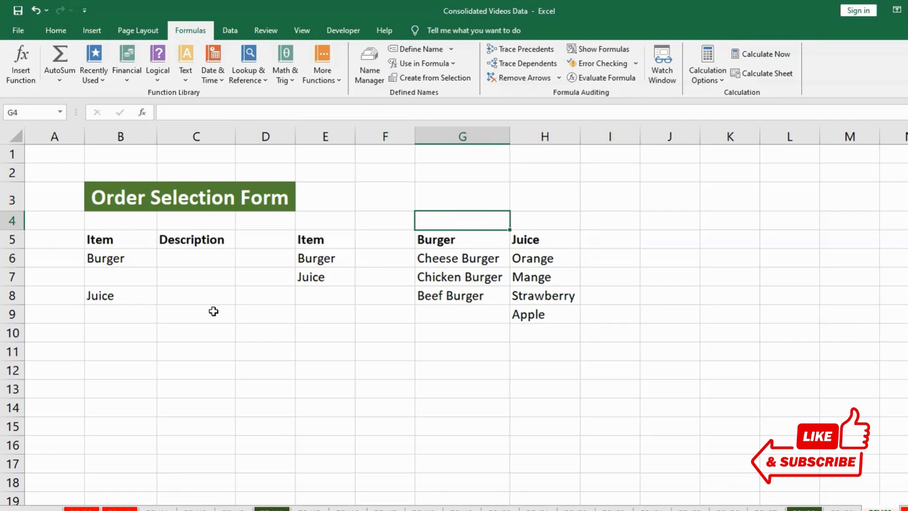